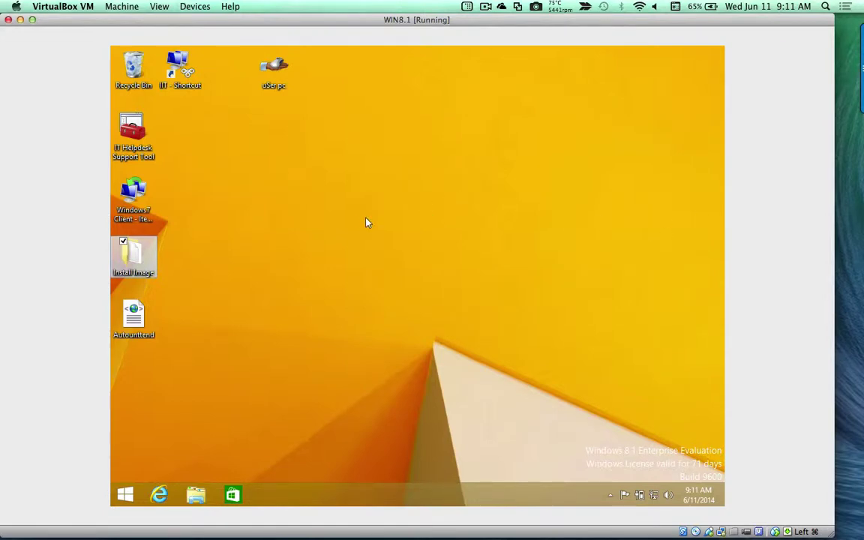
Open Disk Management on the Windows 8.1 machine, then enlarge and reposition its window on the desktop.
click(298, 245)
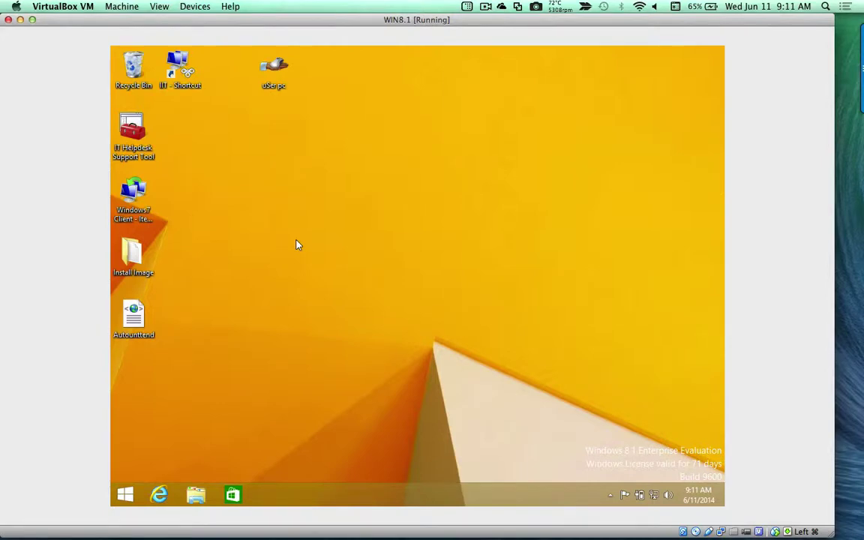
click(124, 497)
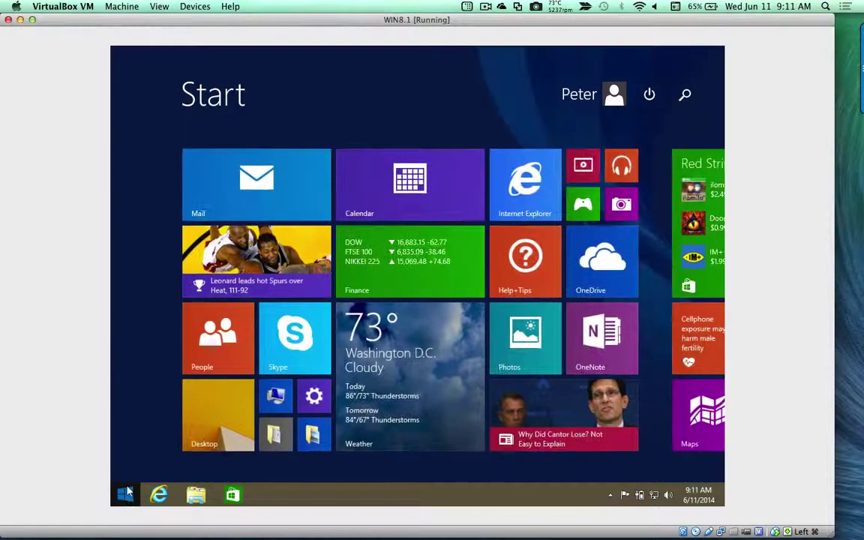
click(188, 439)
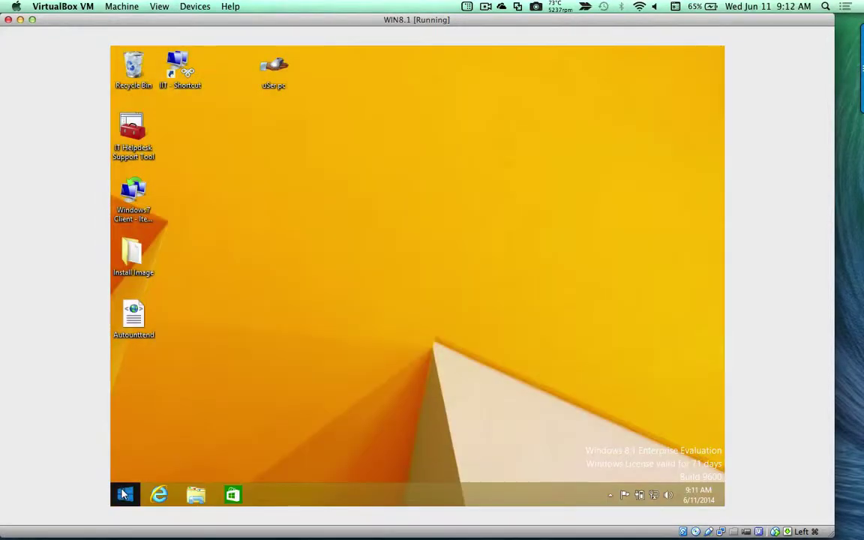
right_click(124, 495)
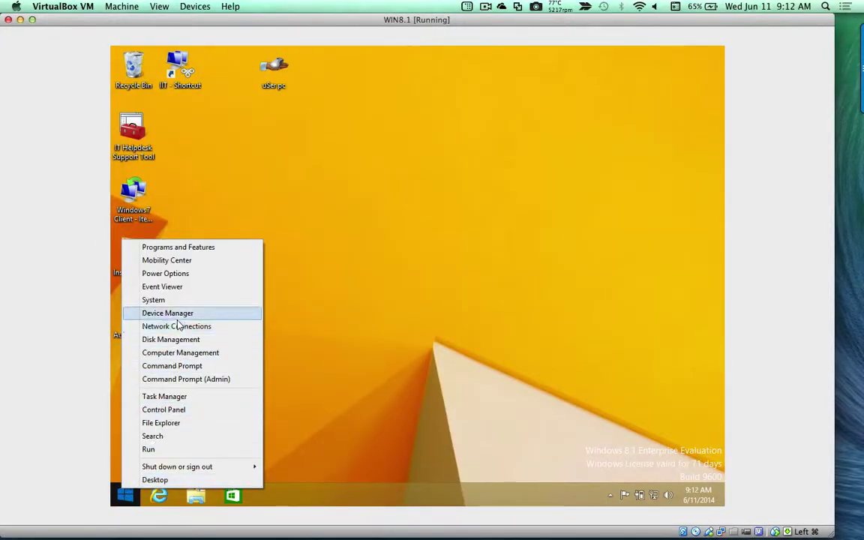
click(178, 342)
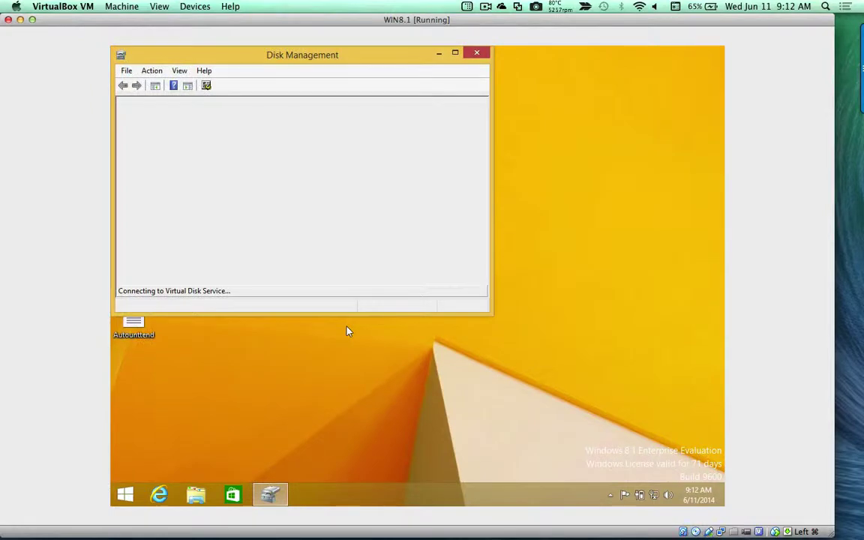
drag(494, 317, 686, 435)
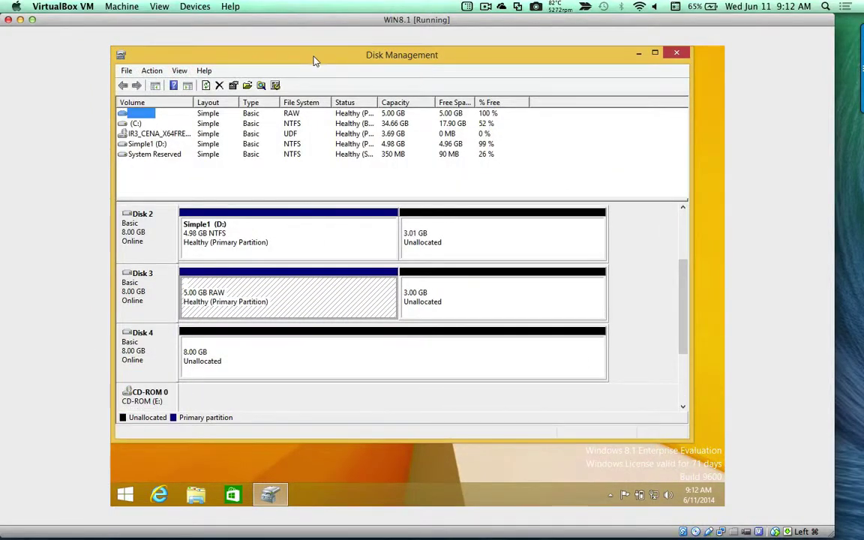
drag(314, 58, 337, 73)
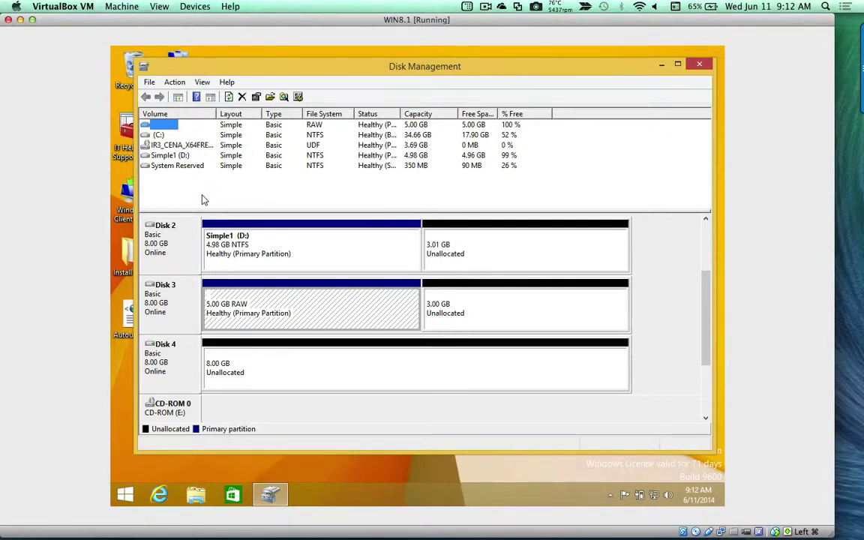
click(175, 83)
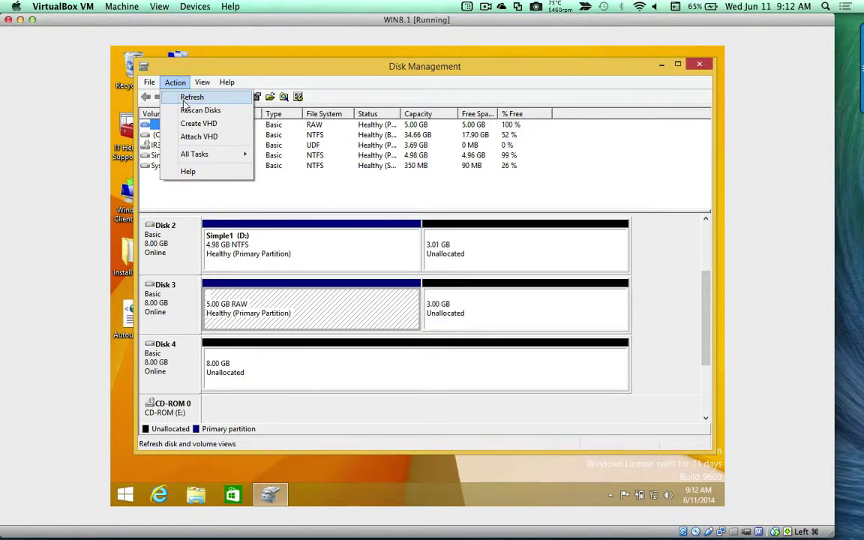
click(184, 99)
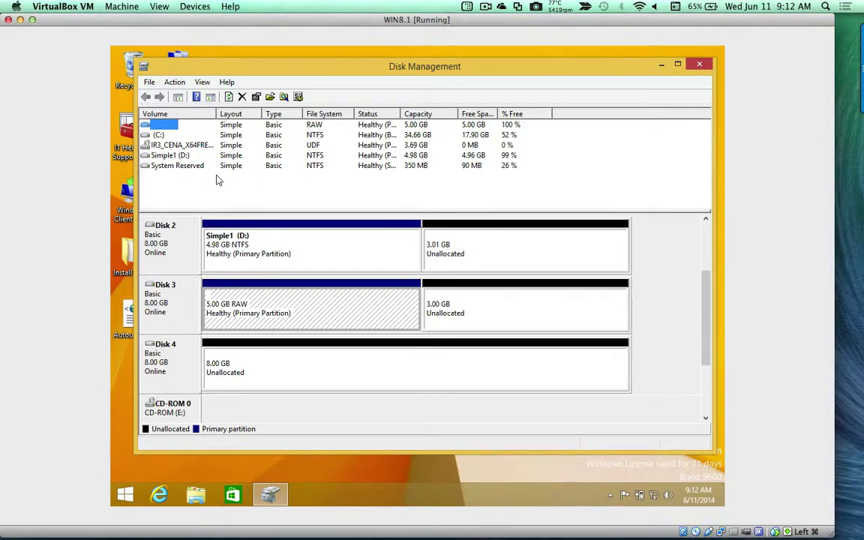
click(175, 84)
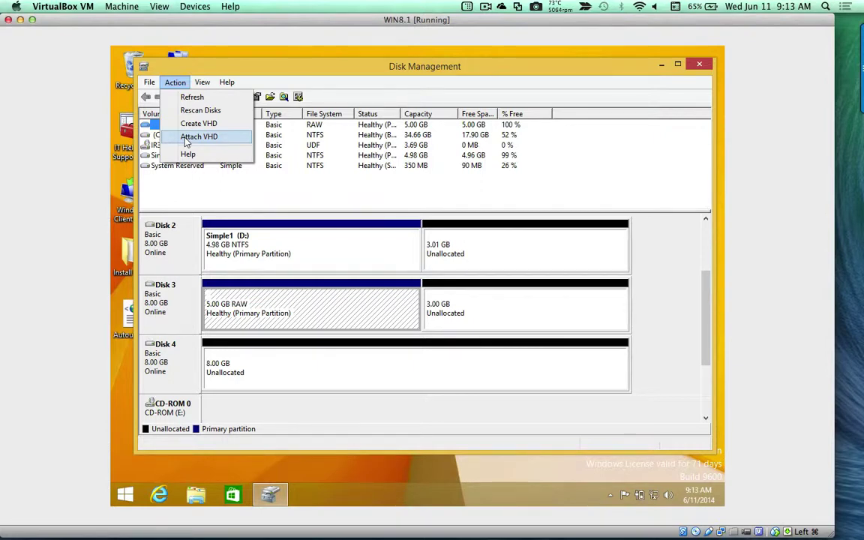
click(175, 84)
click(179, 85)
click(190, 138)
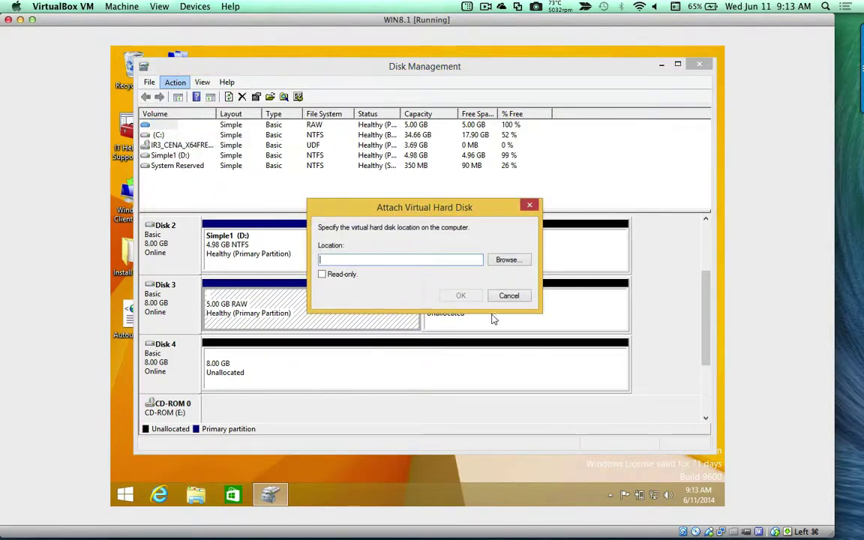
click(510, 296)
Start creating and attaching a virtual hard disk, choosing VHDX as its format.
click(178, 88)
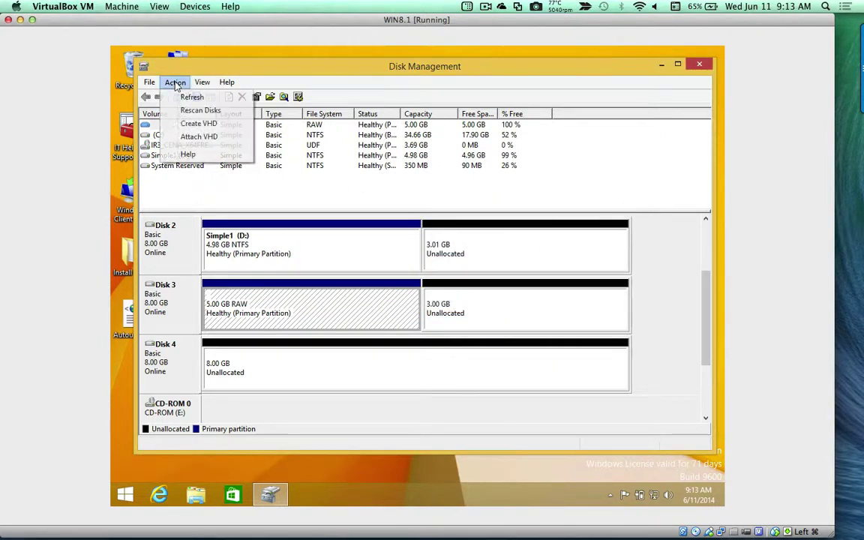
click(189, 124)
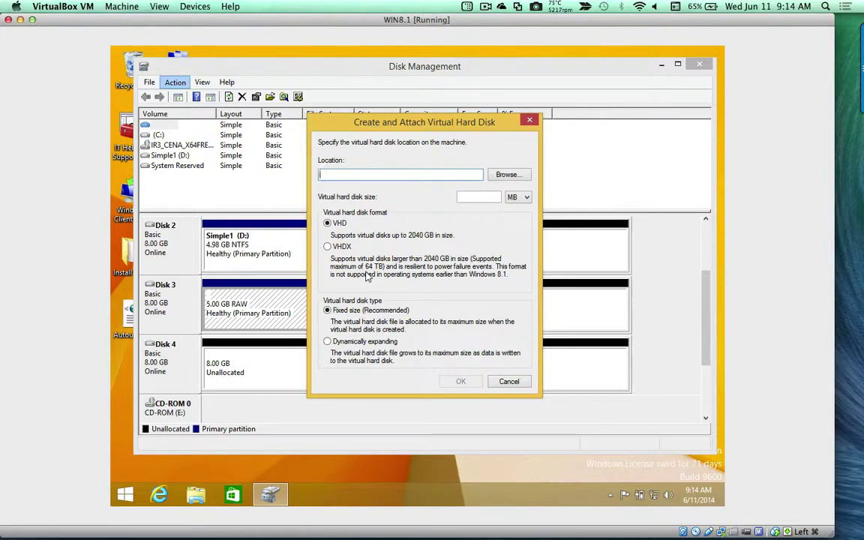
click(328, 246)
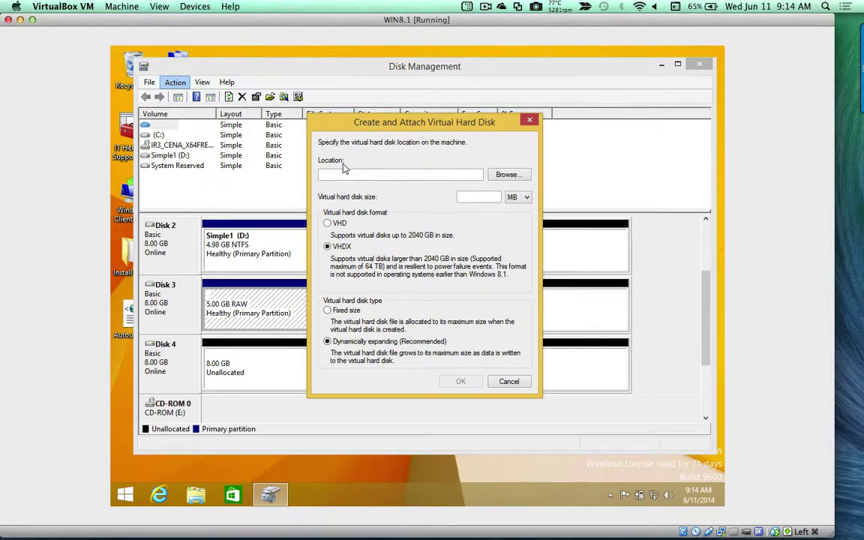
Show the desktop and create a new folder on it named "VHDX Win 8.1".
click(724, 493)
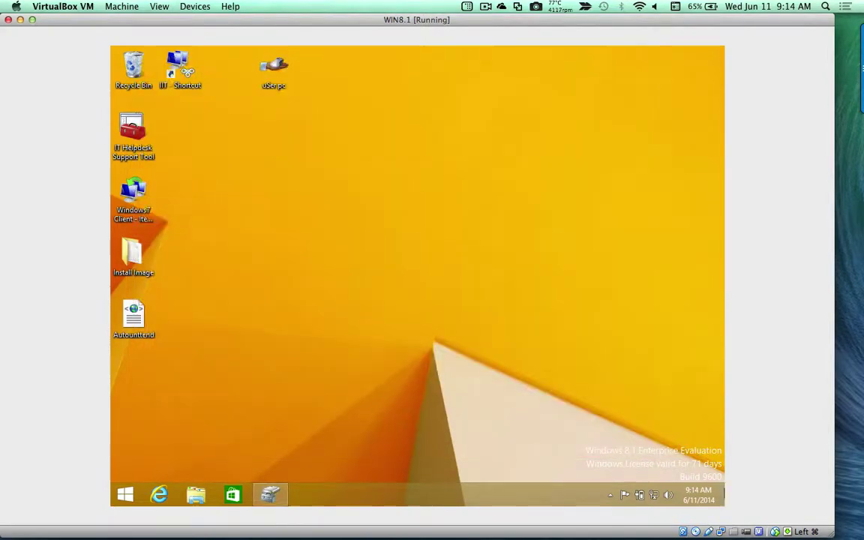
click(724, 493)
key(super+d)
key(super+d)
key(super+d)
right_click(233, 142)
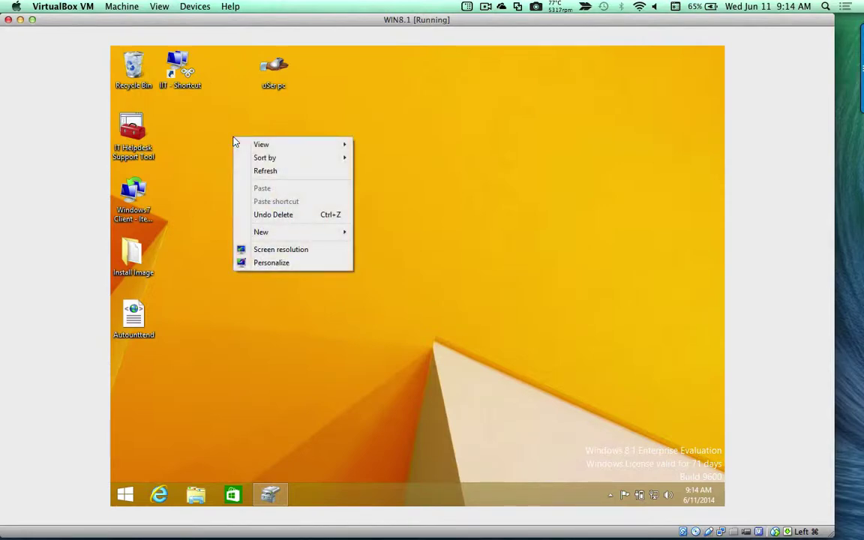
mouse_move(332, 235)
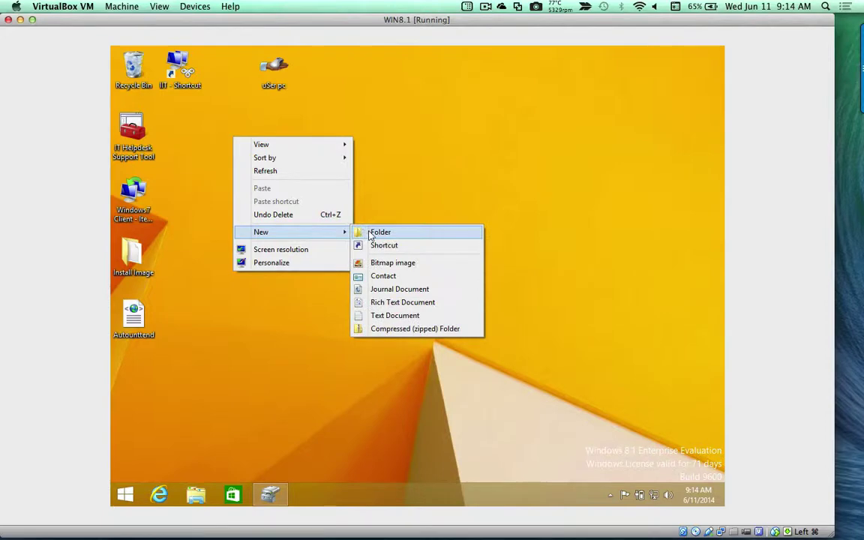
click(367, 235)
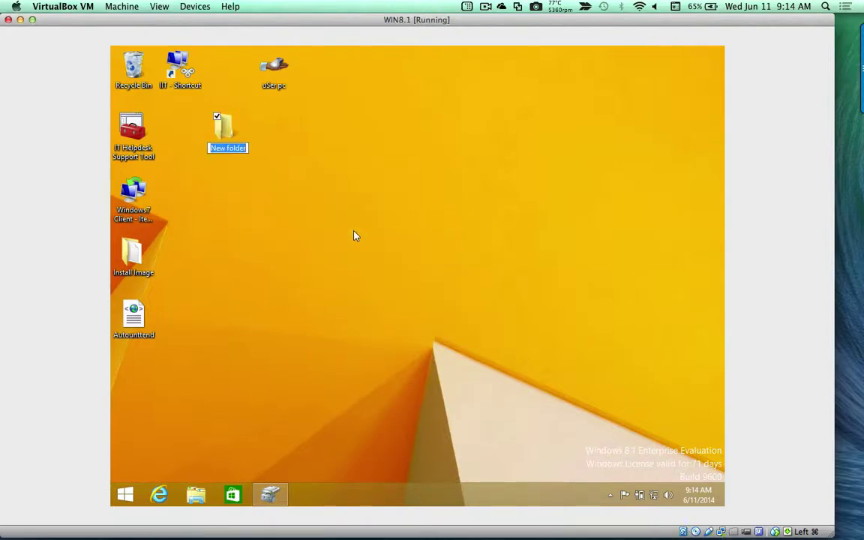
text(VHD)
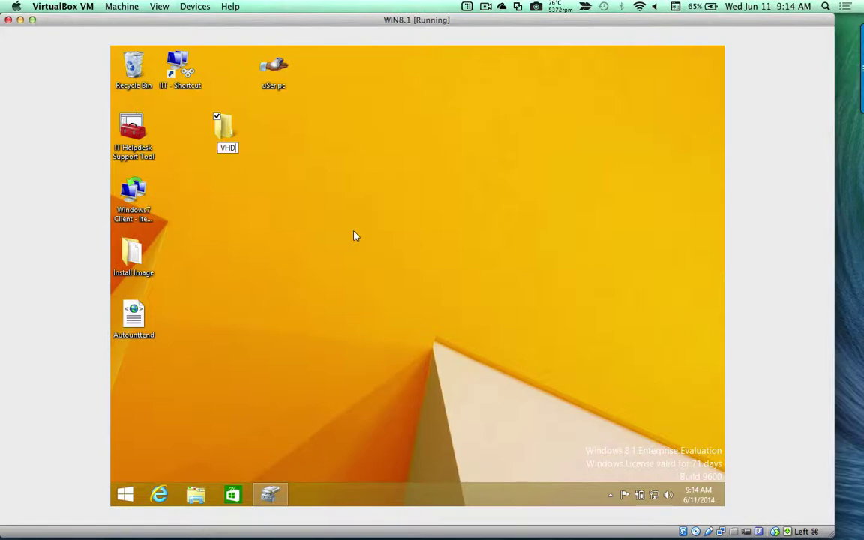
text(X Win 8.1)
key(Return)
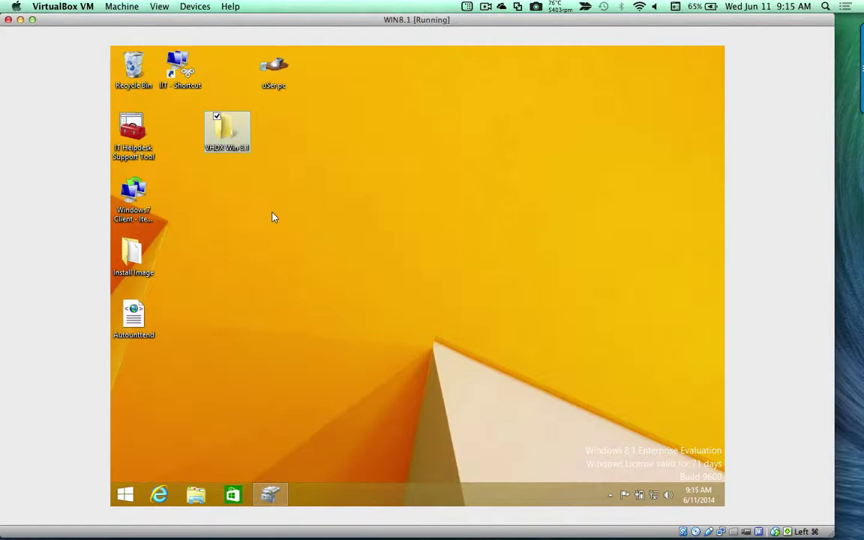
click(273, 216)
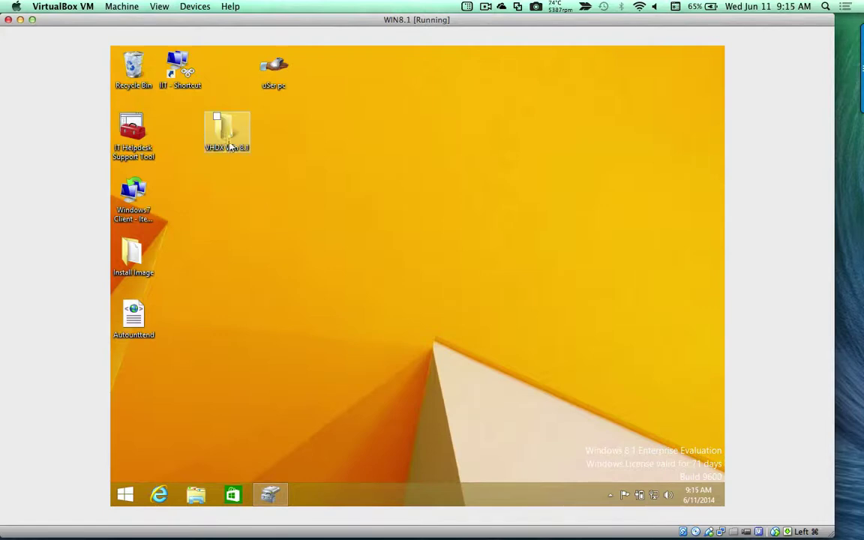
drag(224, 137, 207, 156)
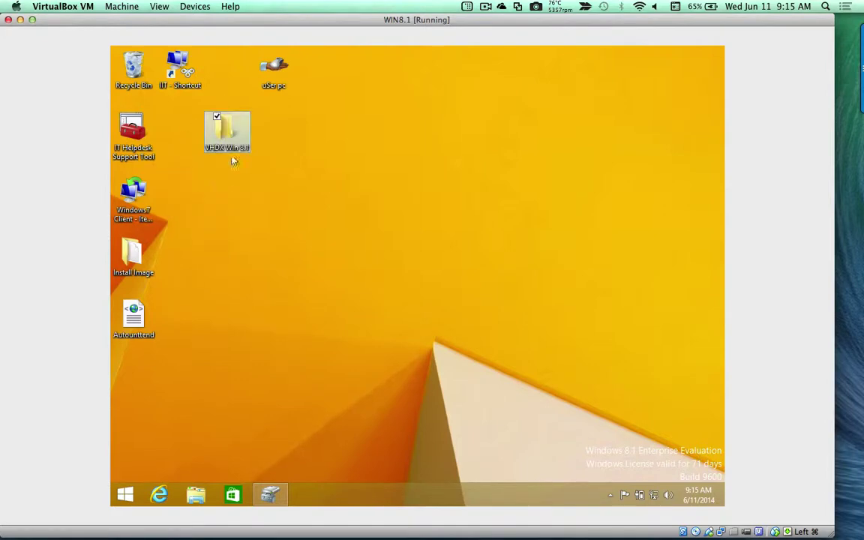
Set the virtual disk's location to a .vhdx file named HDD1 in the desktop folder VHDX Win 8.1.
click(271, 492)
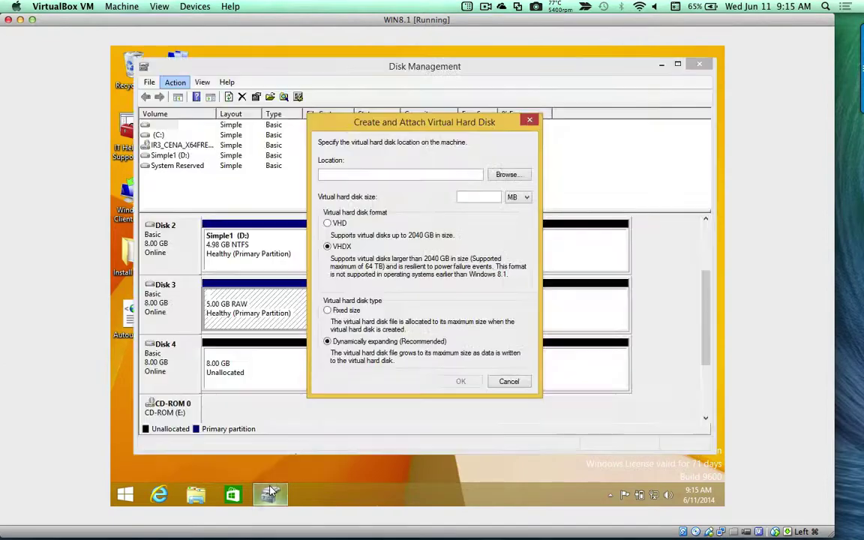
click(509, 175)
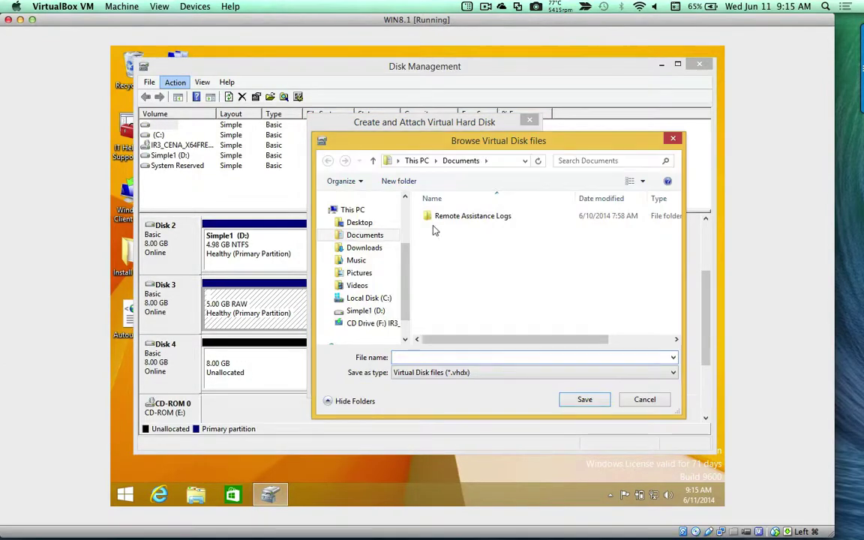
click(359, 222)
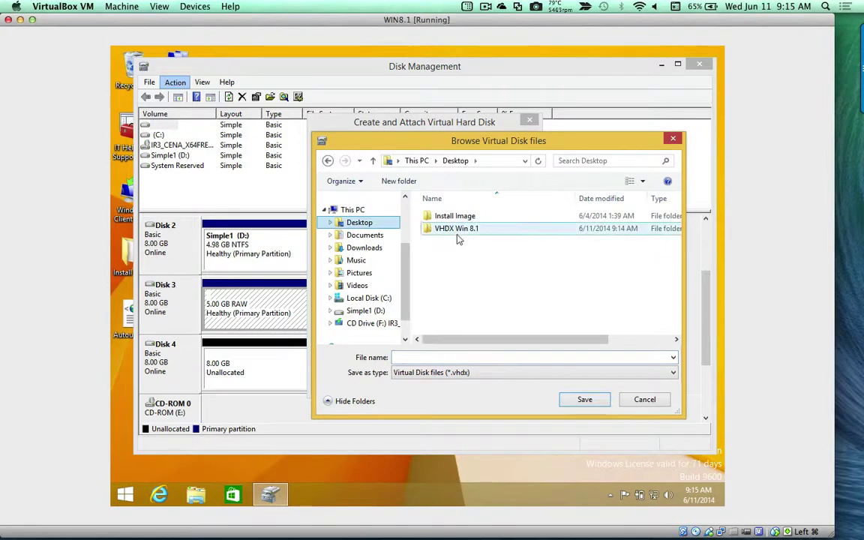
click(458, 231)
double_click(459, 235)
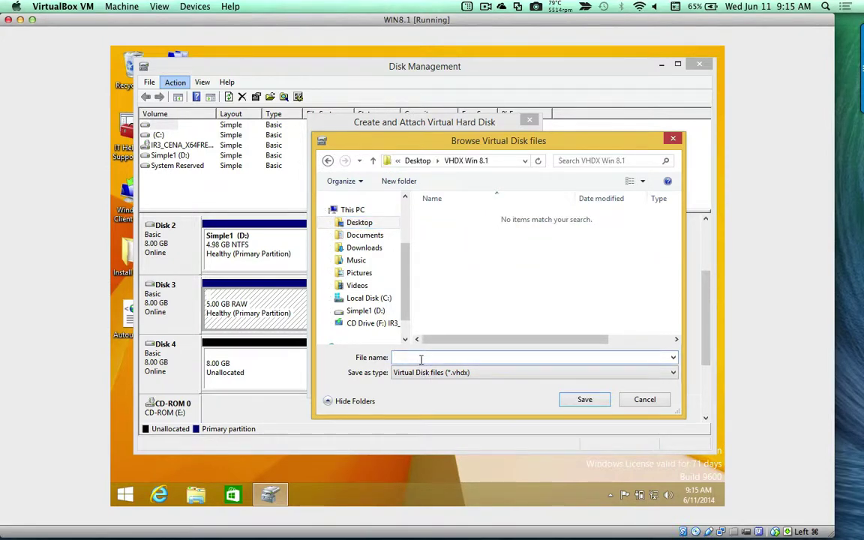
text(HDD1)
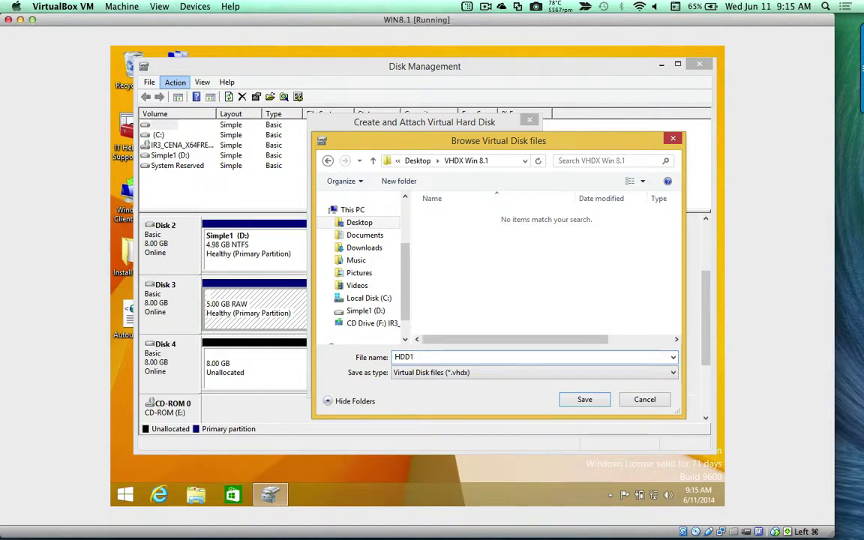
click(462, 375)
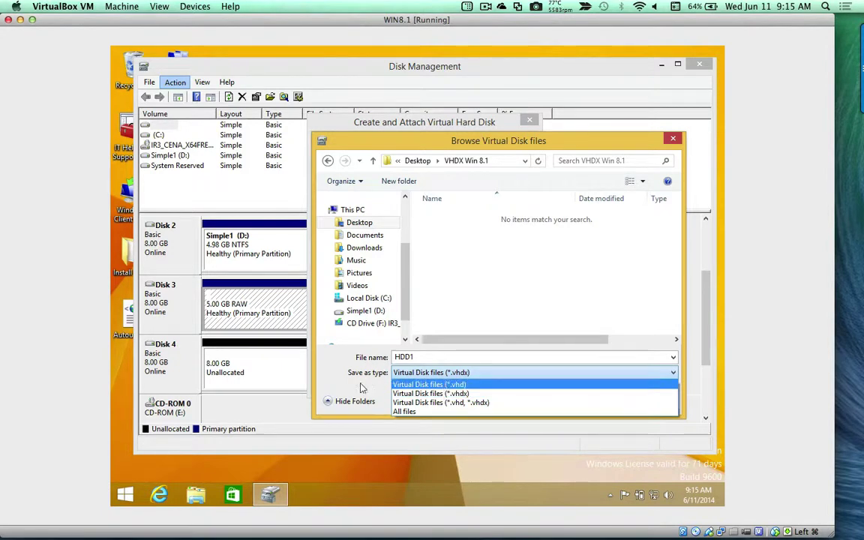
click(450, 393)
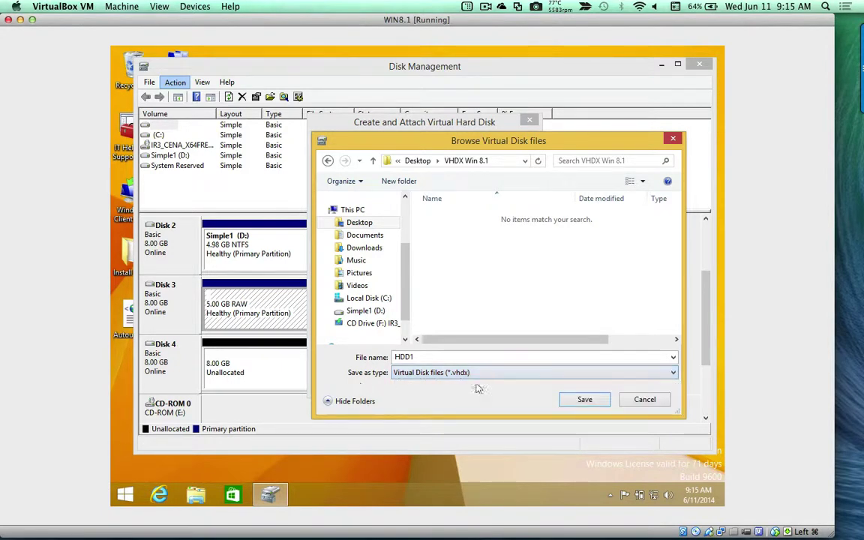
click(588, 401)
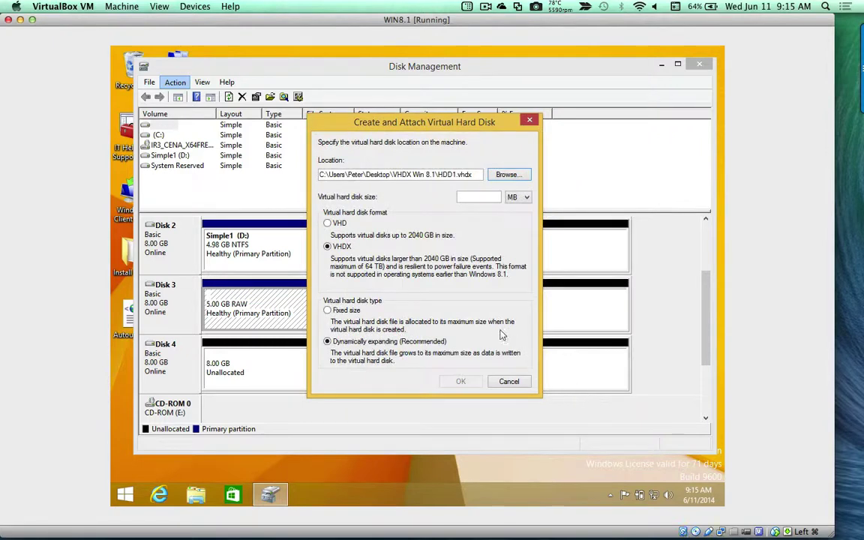
Set the virtual hard disk size to 200 MB and create the disk, bringing it into view in the disk list.
click(477, 196)
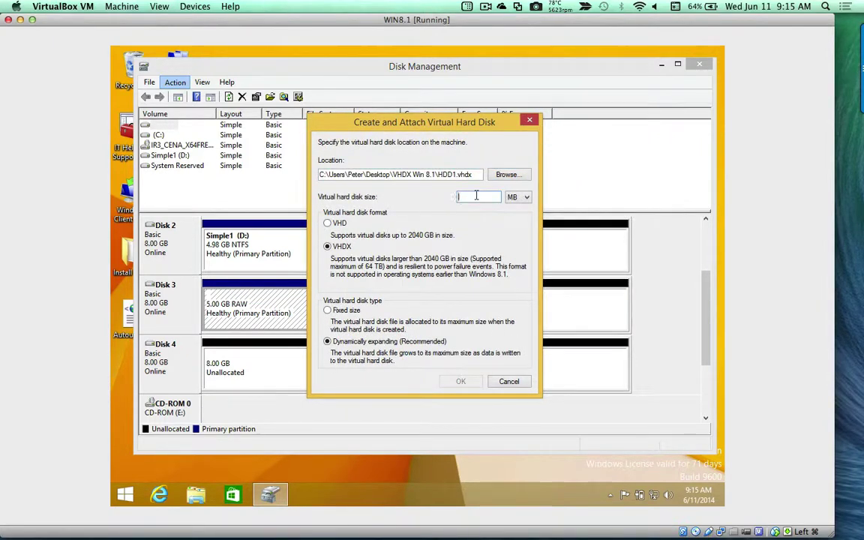
text(200)
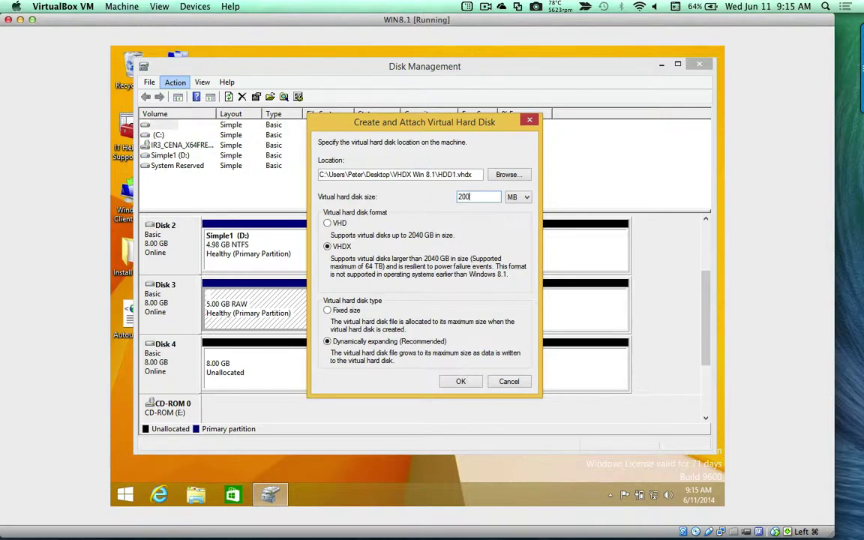
click(512, 196)
click(510, 206)
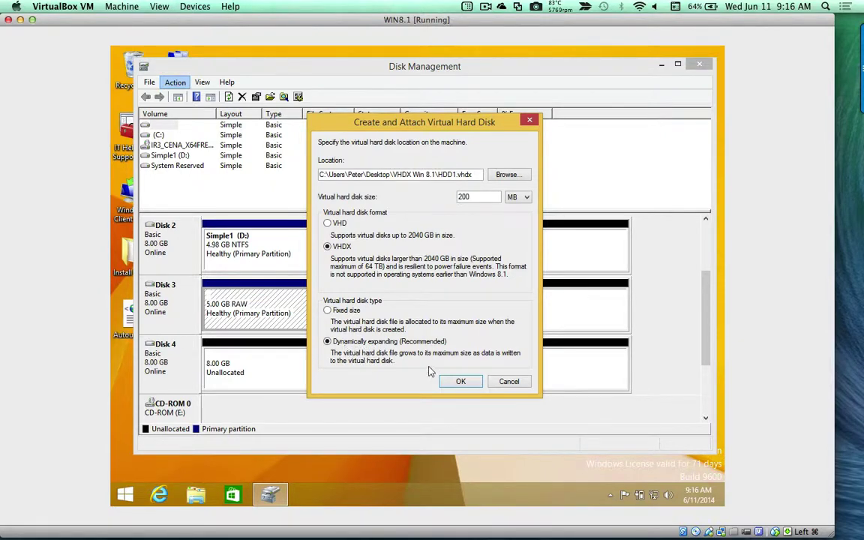
click(459, 382)
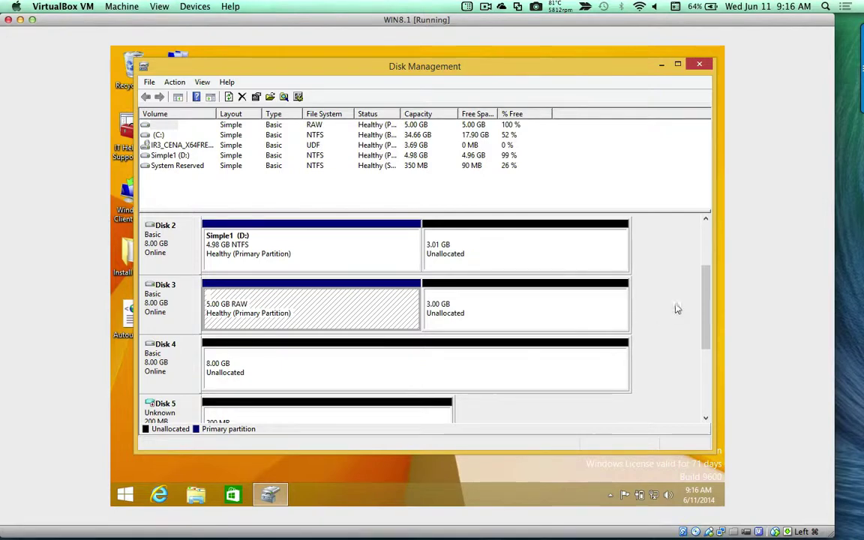
drag(703, 295, 710, 357)
scroll(710, 357, up, 1)
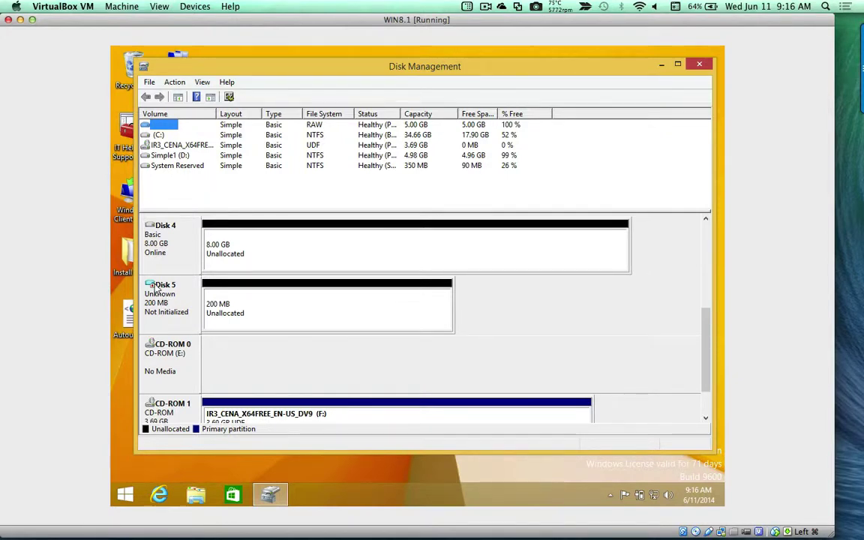
Initialize Disk 5 with the MBR (Master Boot Record) partition style.
right_click(160, 290)
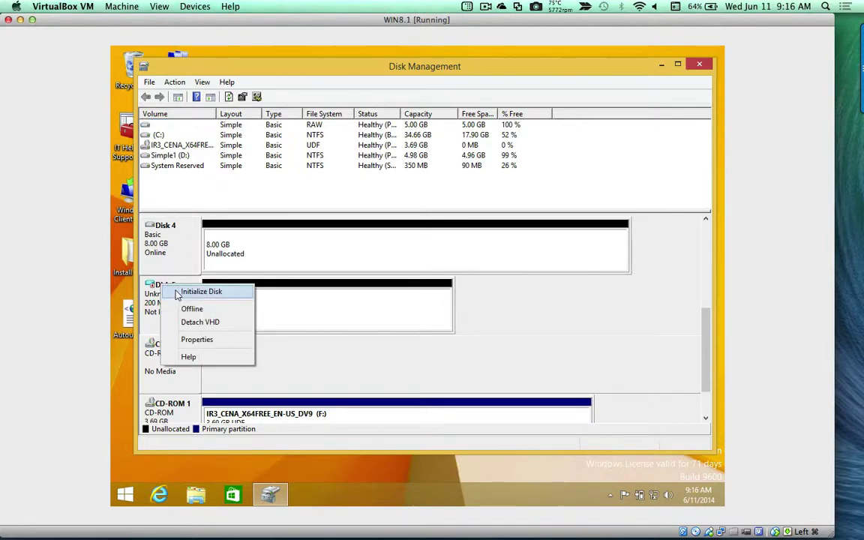
click(180, 292)
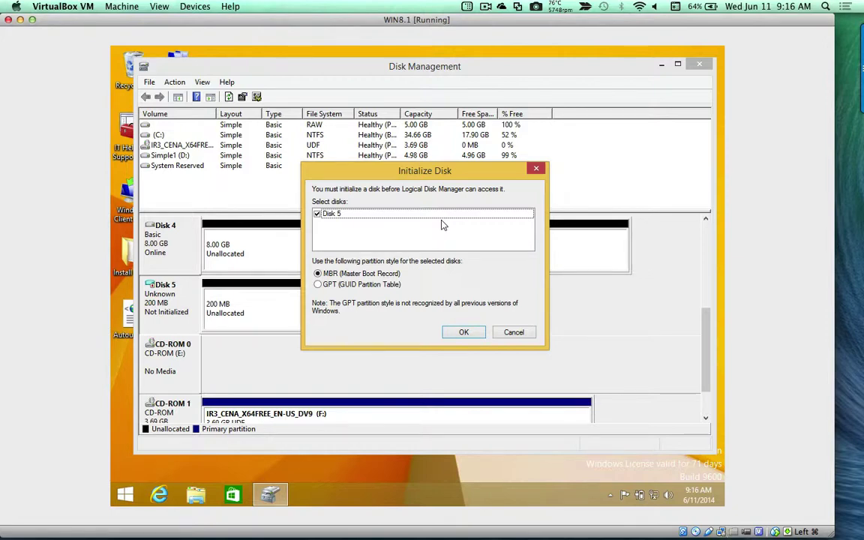
click(463, 334)
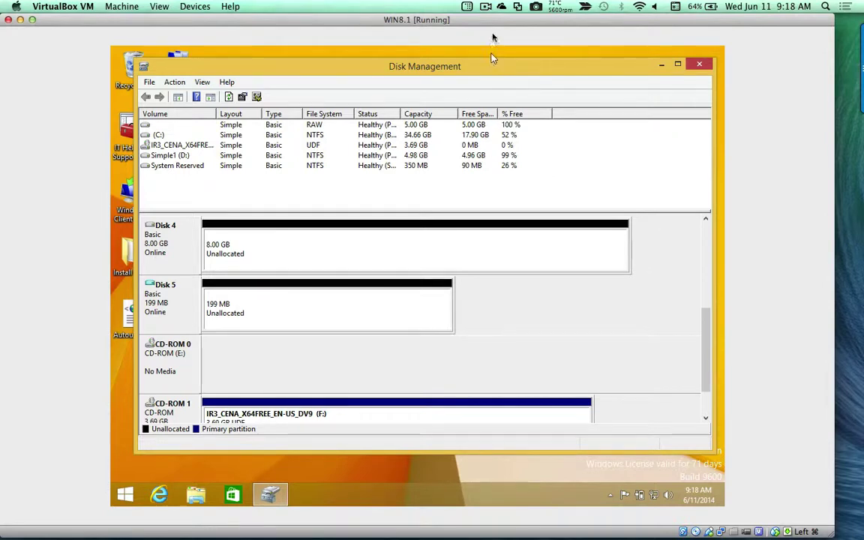
click(486, 7)
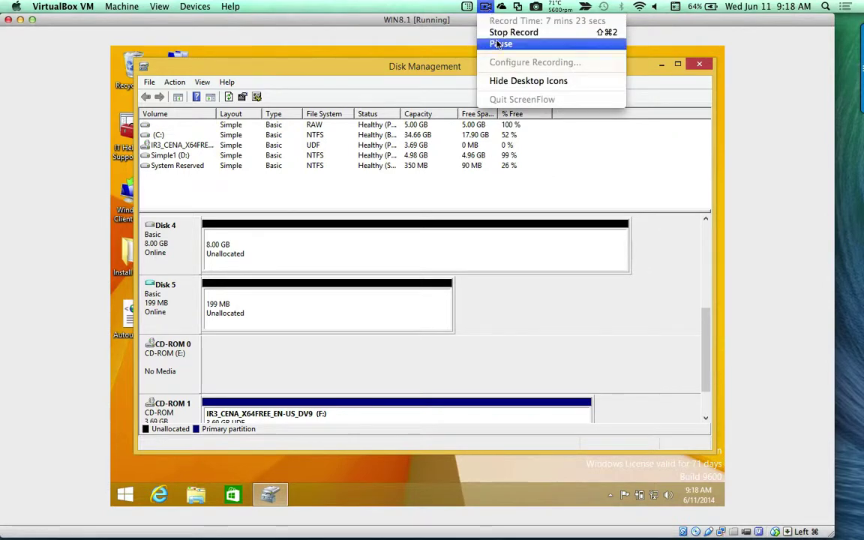
click(451, 43)
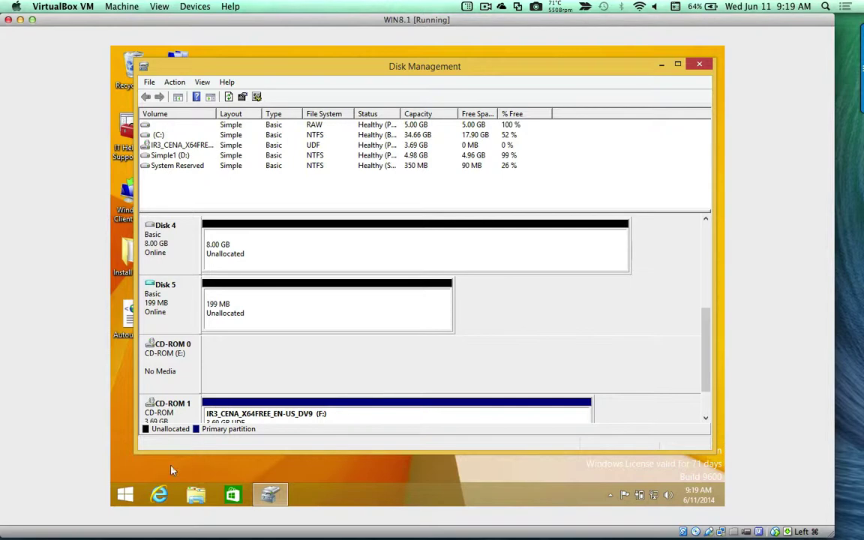
Search Windows for PowerShell, run it as administrator and start diskpart in it.
click(124, 495)
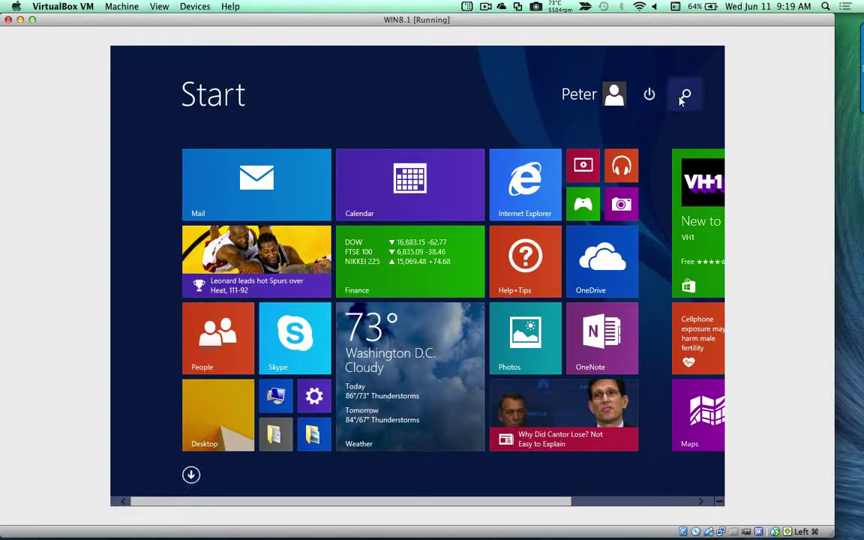
click(683, 96)
text(p)
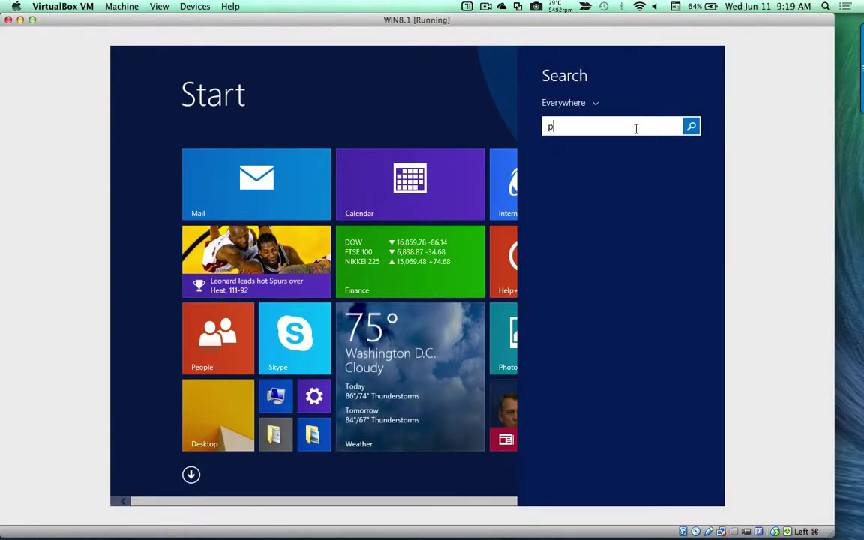
text(owerShell)
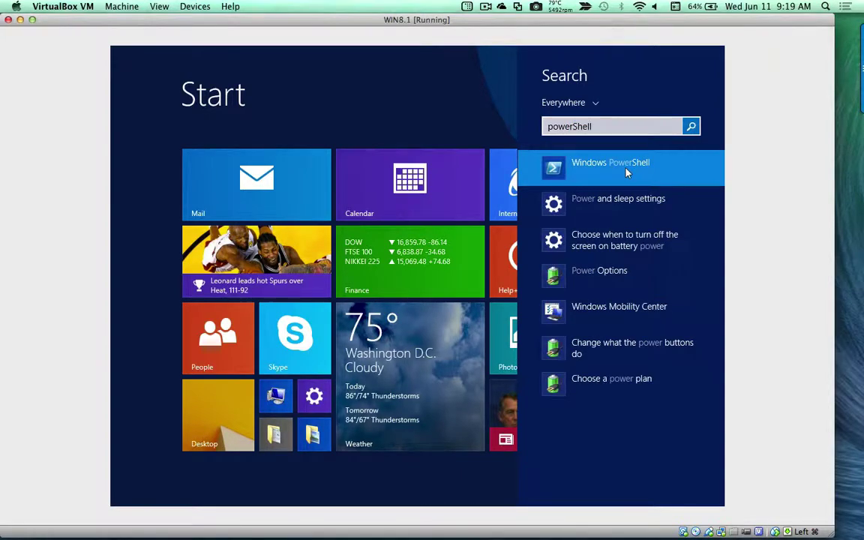
right_click(628, 173)
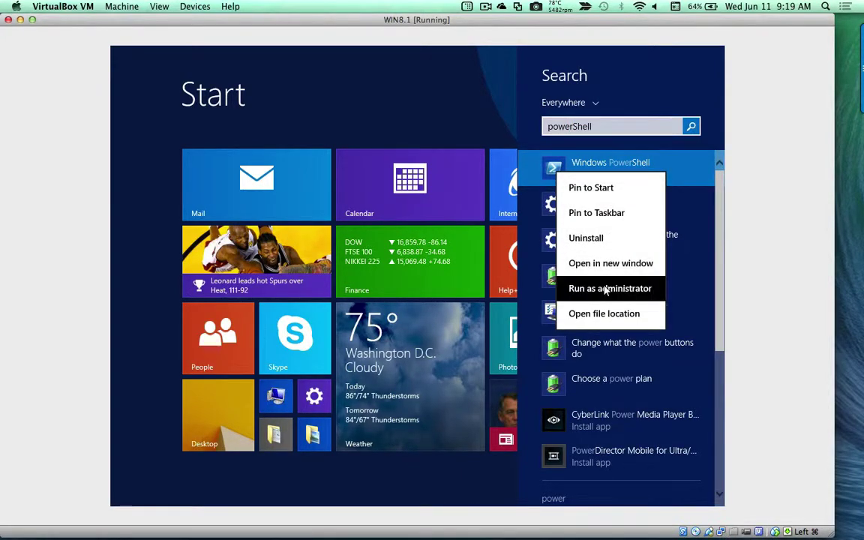
click(606, 289)
click(469, 289)
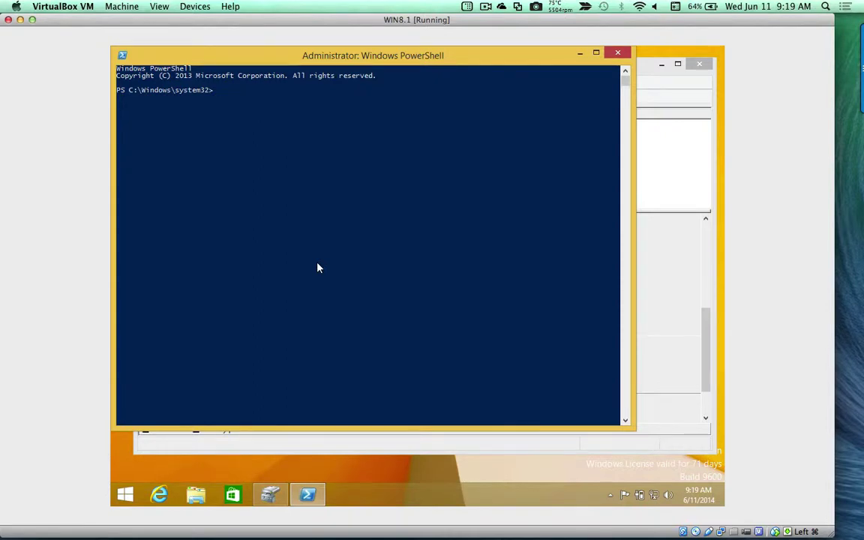
text(skpart)
key(Return)
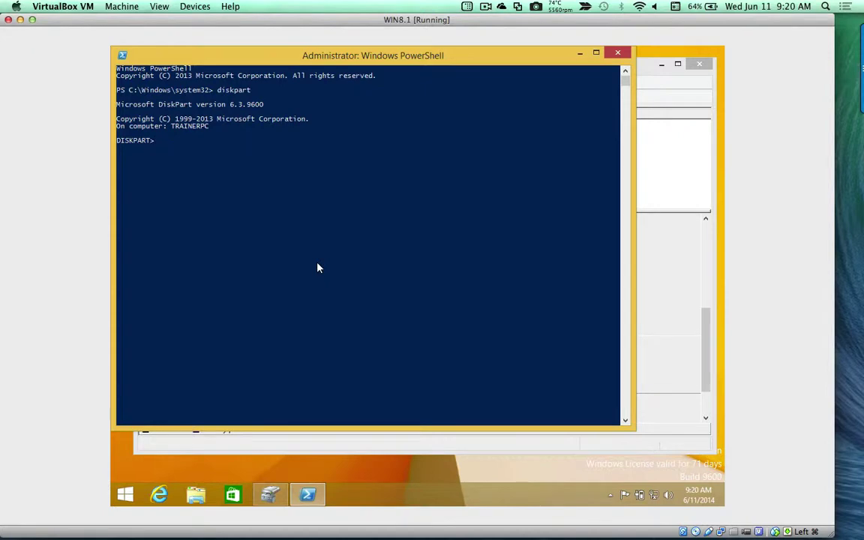
Create an expandable virtual disk file at d:\HDD2.vhdx in DiskPart with create vdisk, using maximum=1048 and type=expandable.
text(create vdisk file)
text(=)
key(Return)
text(")
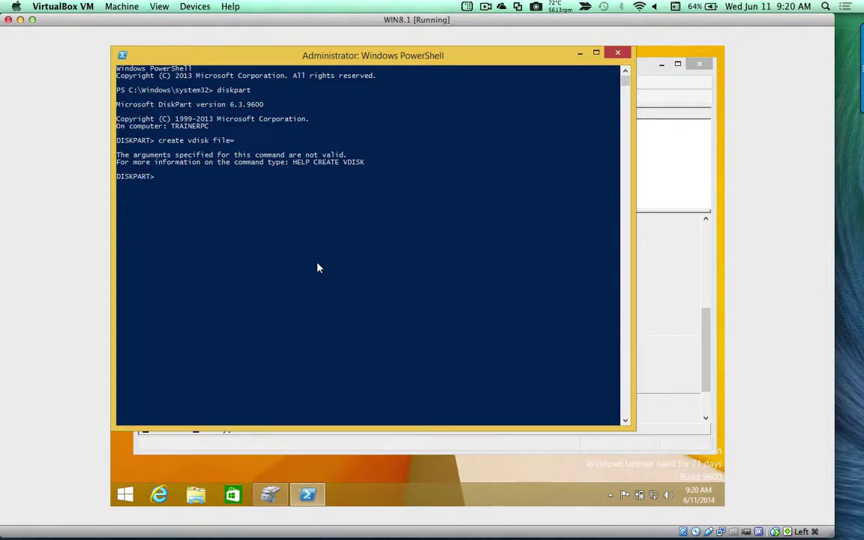
key(Up)
click(195, 494)
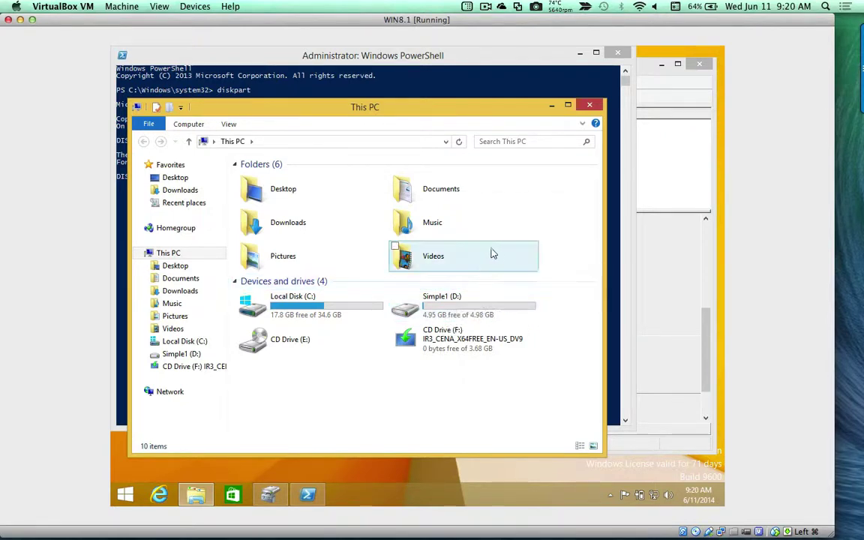
click(552, 105)
click(261, 179)
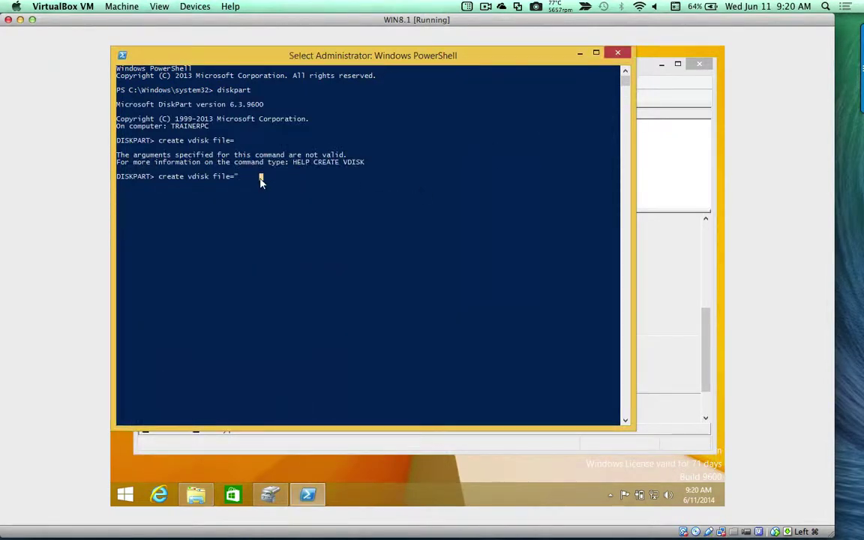
text(d)
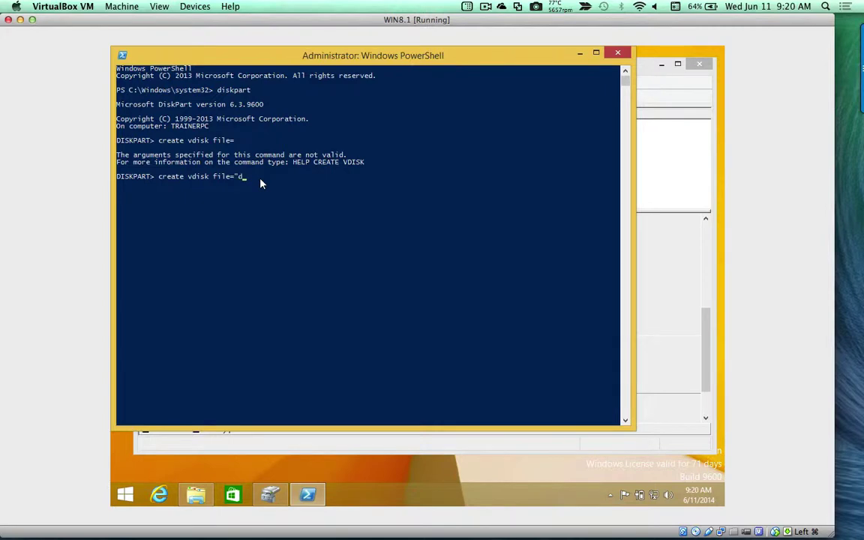
text(:\)
text(.vhdx" maximum=1048 type=expan)
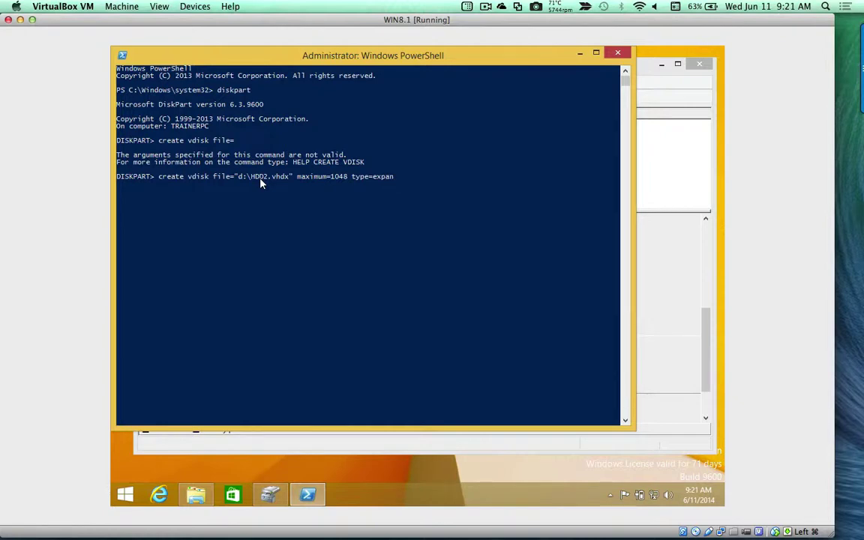
text(dable)
key(Return)
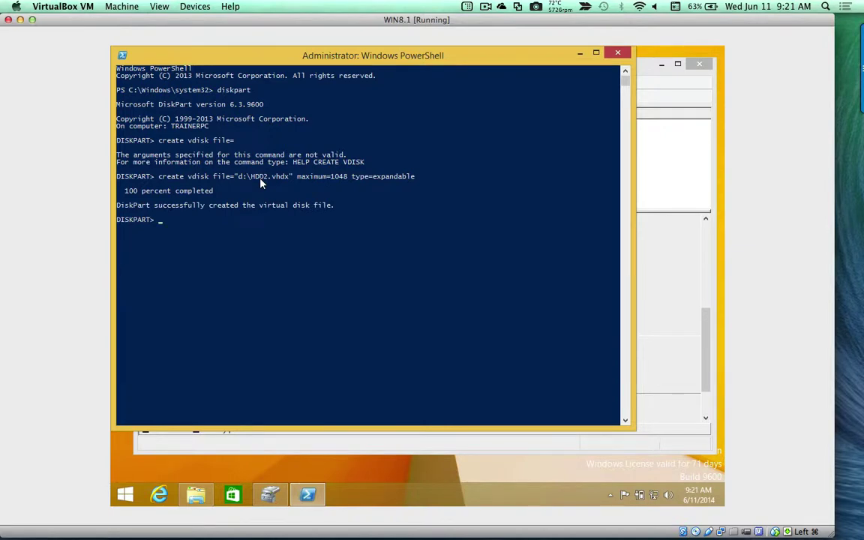
Check in File Explorer that the HDD2 disk image file exists on the Simple1 (D:) drive.
click(195, 493)
double_click(416, 296)
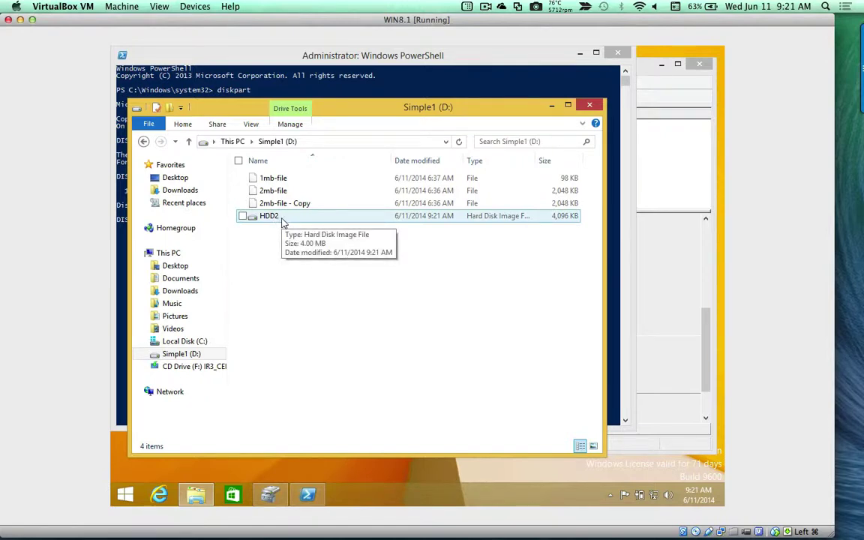
click(552, 106)
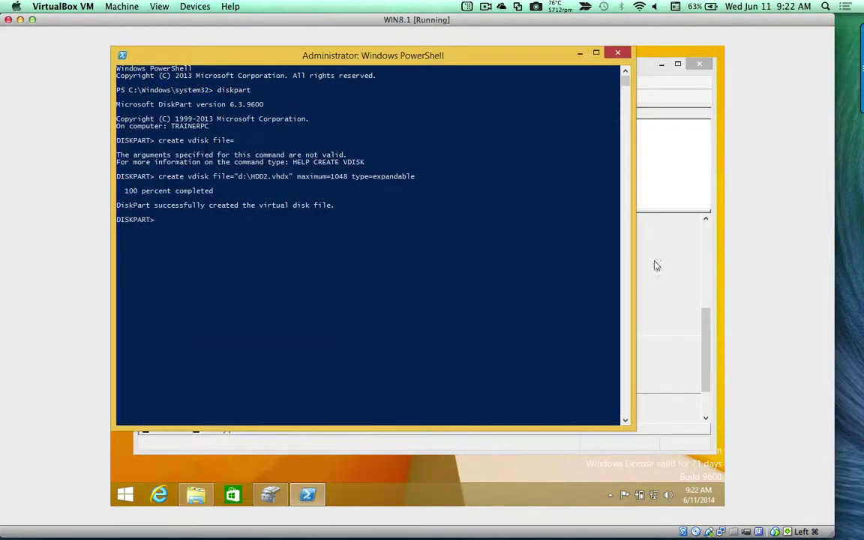
Switch to Disk Management and attach the virtual hard disk D:\HDD2.vhdx without read-only access.
click(660, 331)
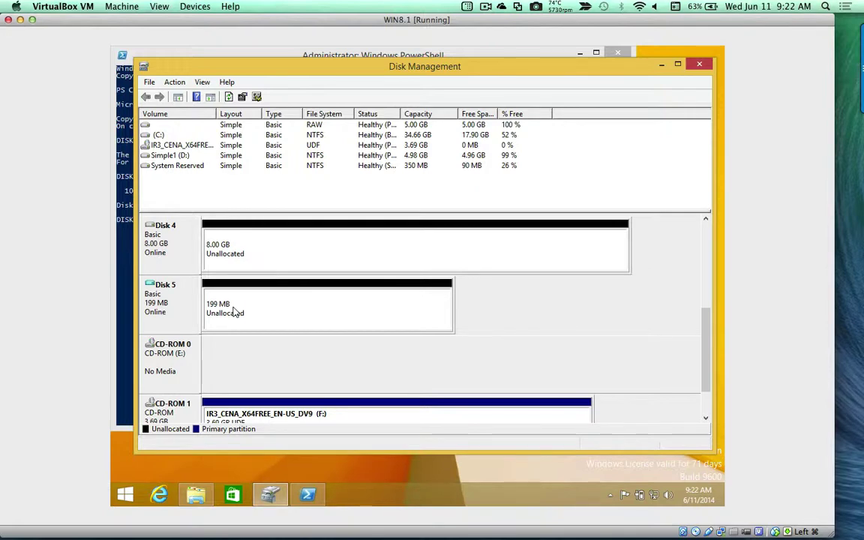
click(176, 83)
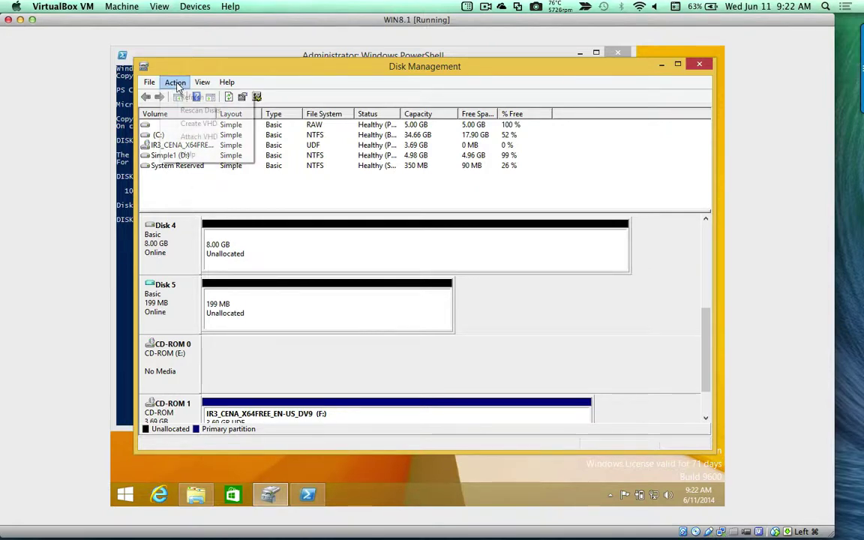
click(183, 137)
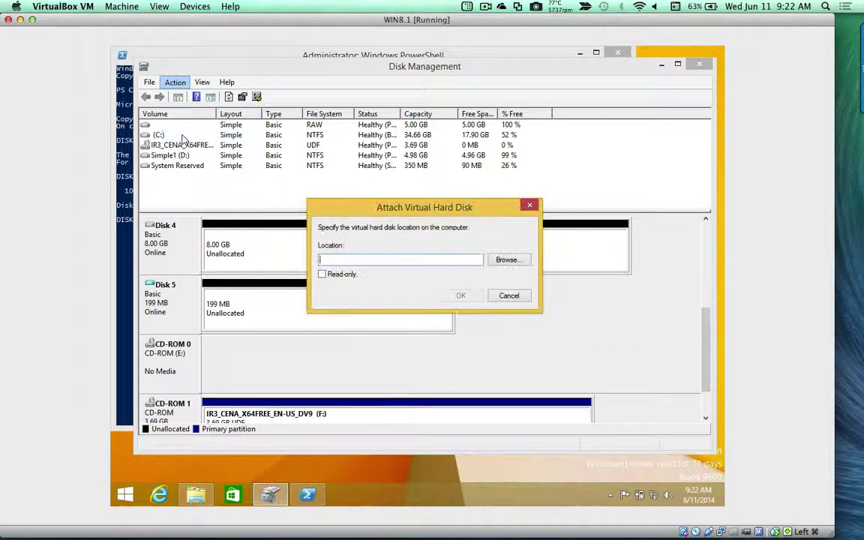
click(504, 261)
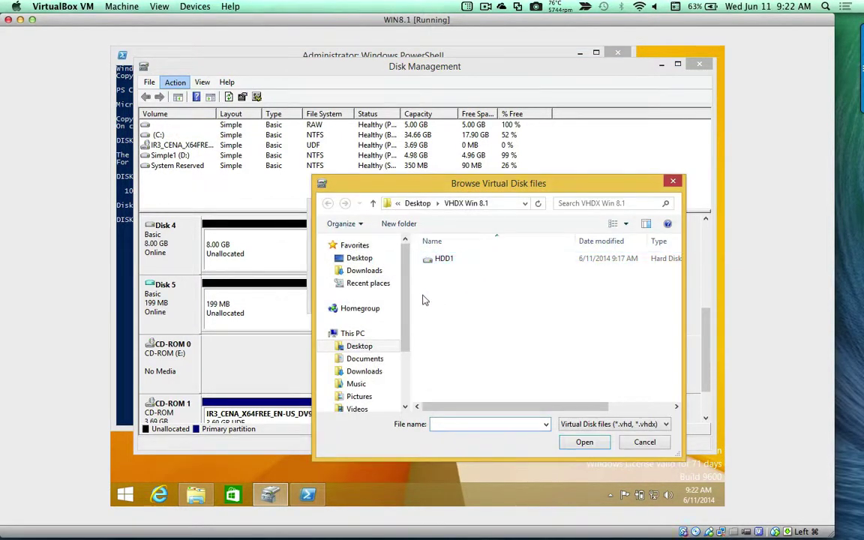
click(352, 334)
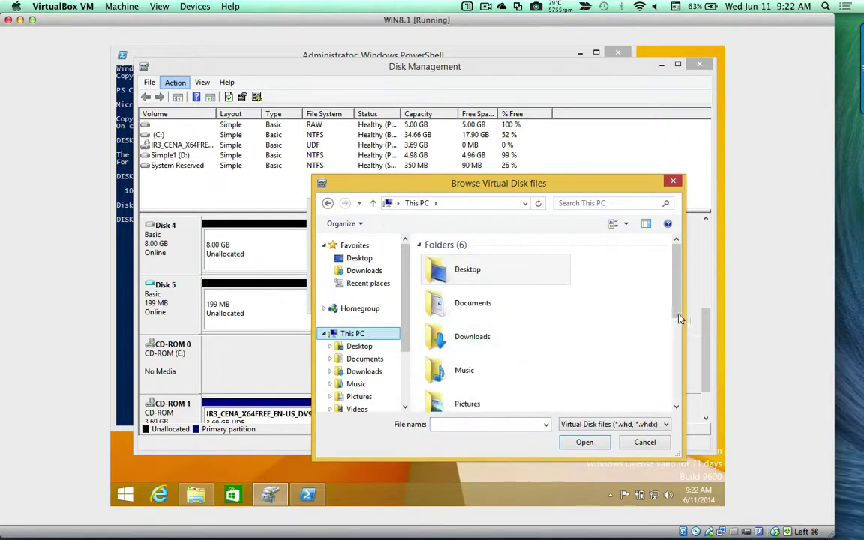
scroll(676, 328, down, 5)
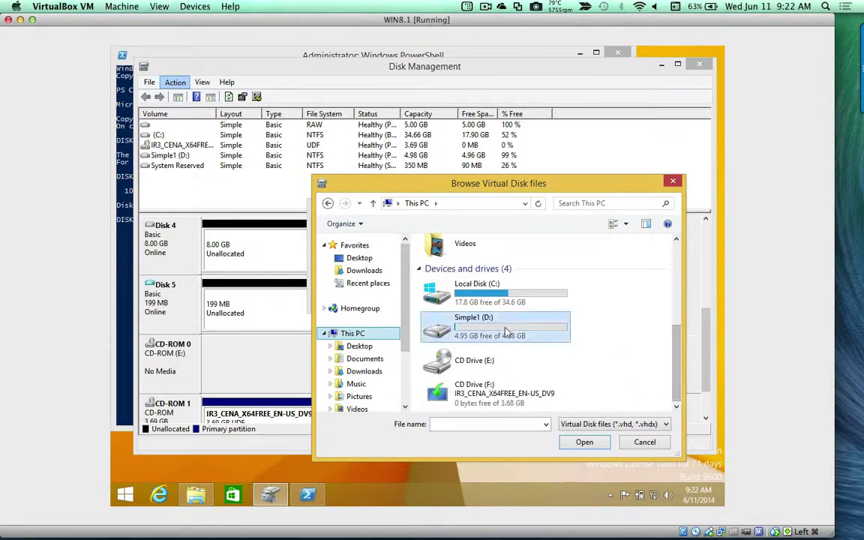
double_click(454, 295)
click(452, 261)
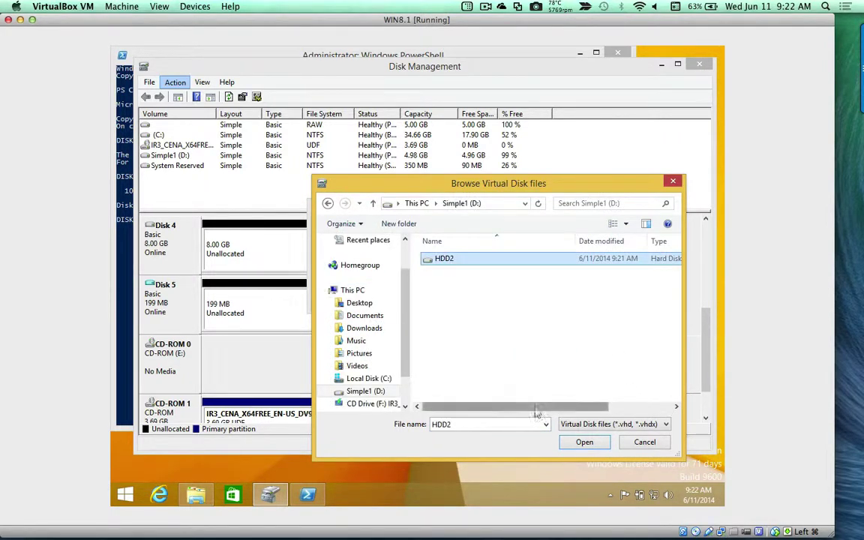
click(579, 447)
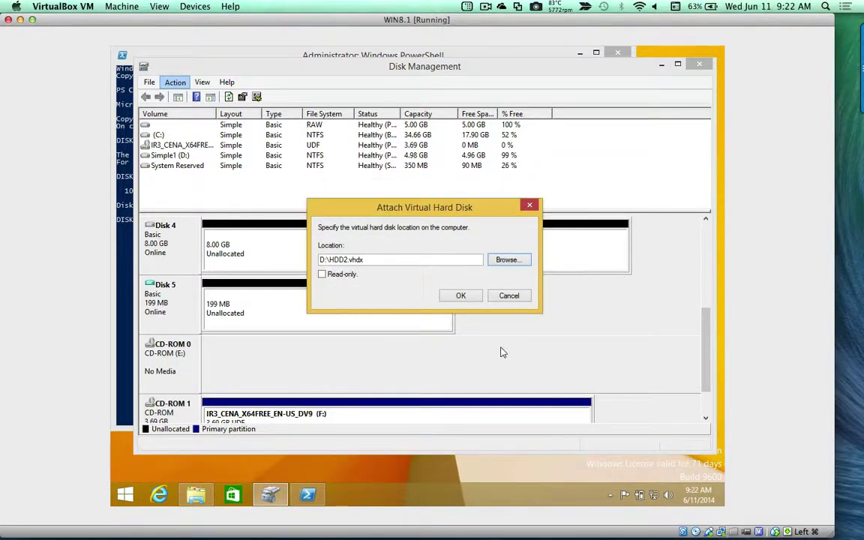
click(459, 296)
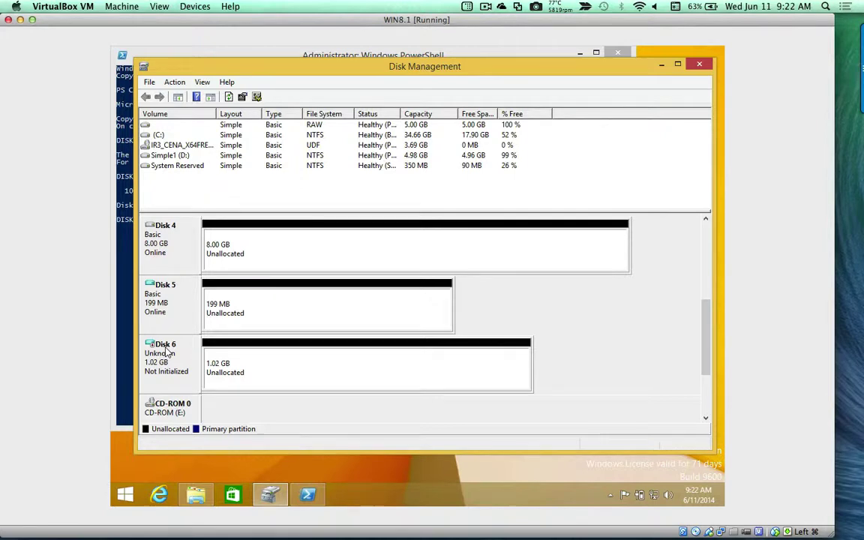
Initialize Disk 6 with the MBR (Master Boot Record) partition style and minimize Disk Management.
right_click(169, 352)
click(185, 355)
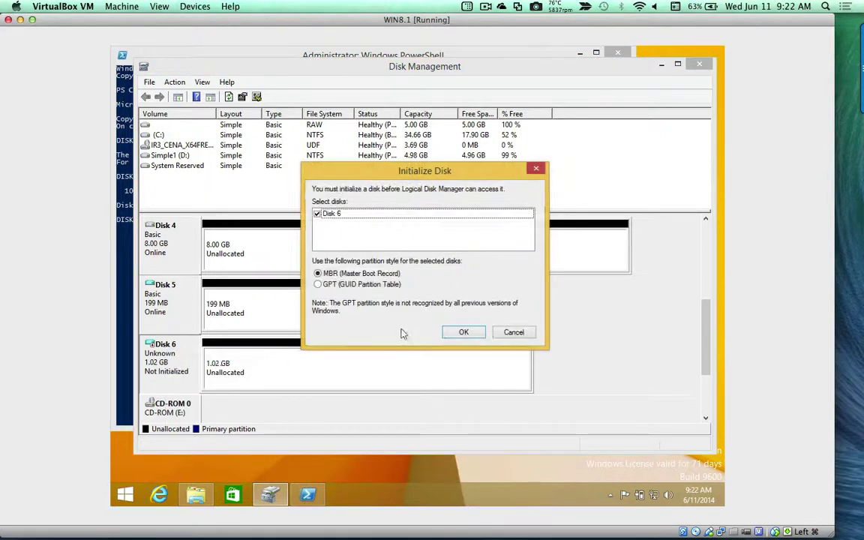
click(463, 332)
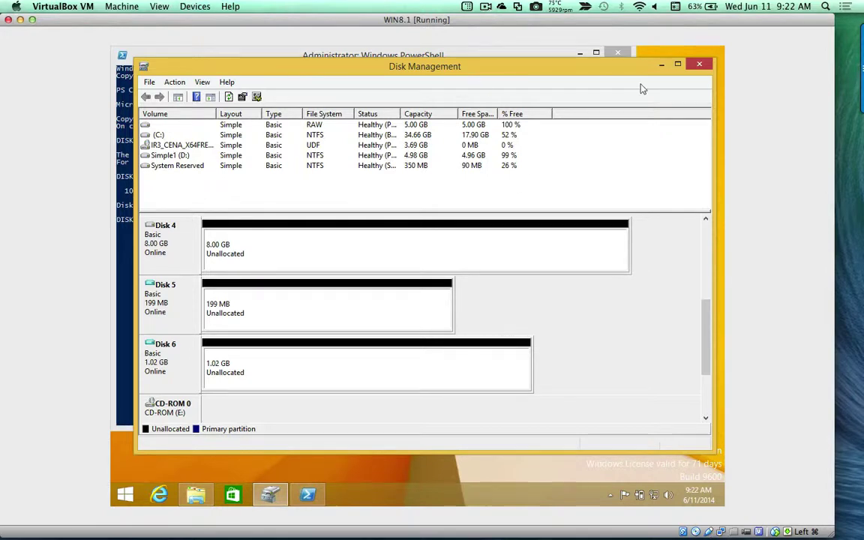
click(661, 64)
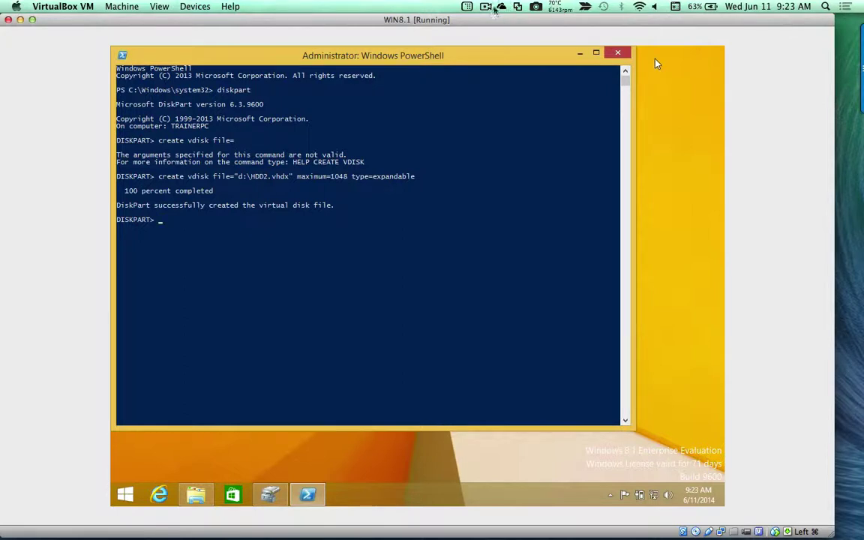
click(487, 8)
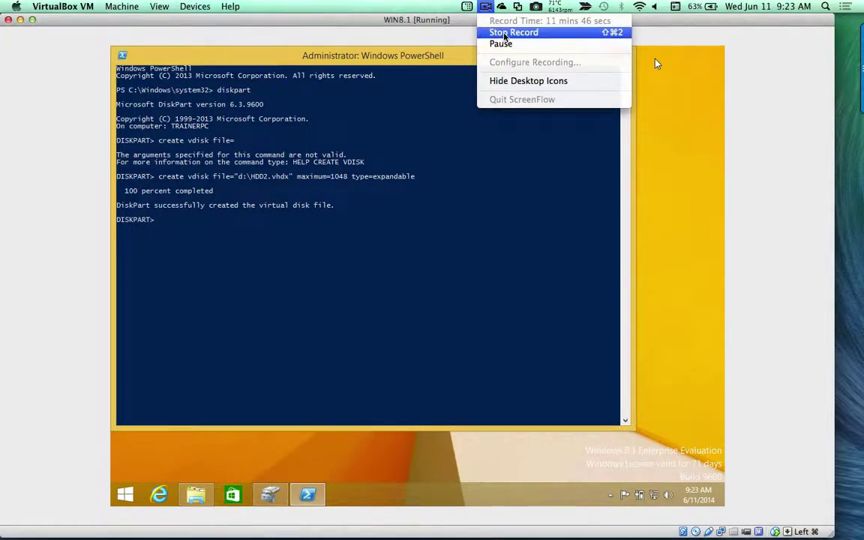
click(505, 36)
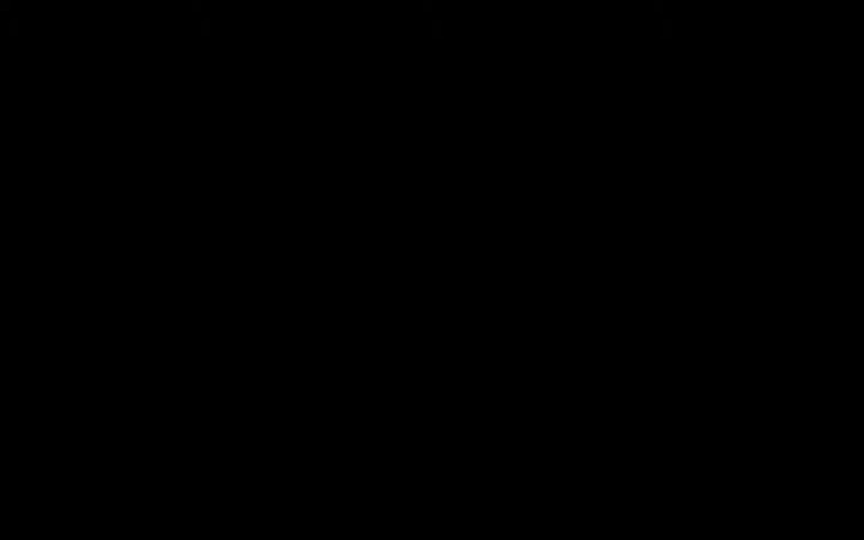